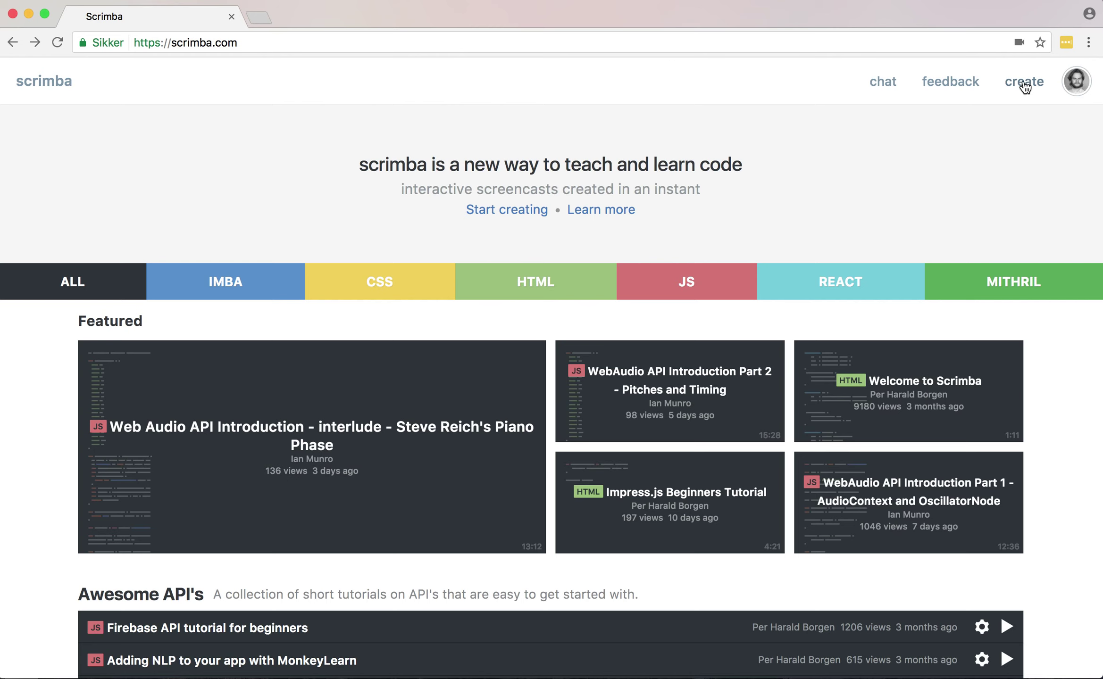
Step: Create a new screencast from the Basic js template and expand its editor to full screen
{"action": "left_click", "coordinate": [594, 257]}
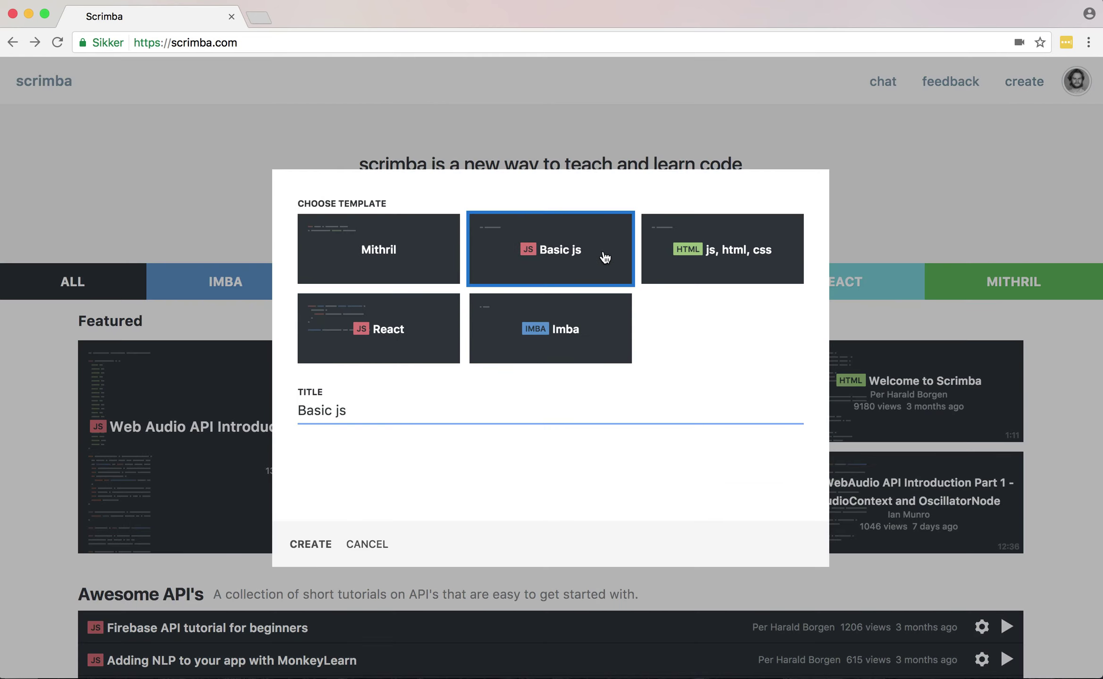
{"action": "left_click", "coordinate": [322, 547]}
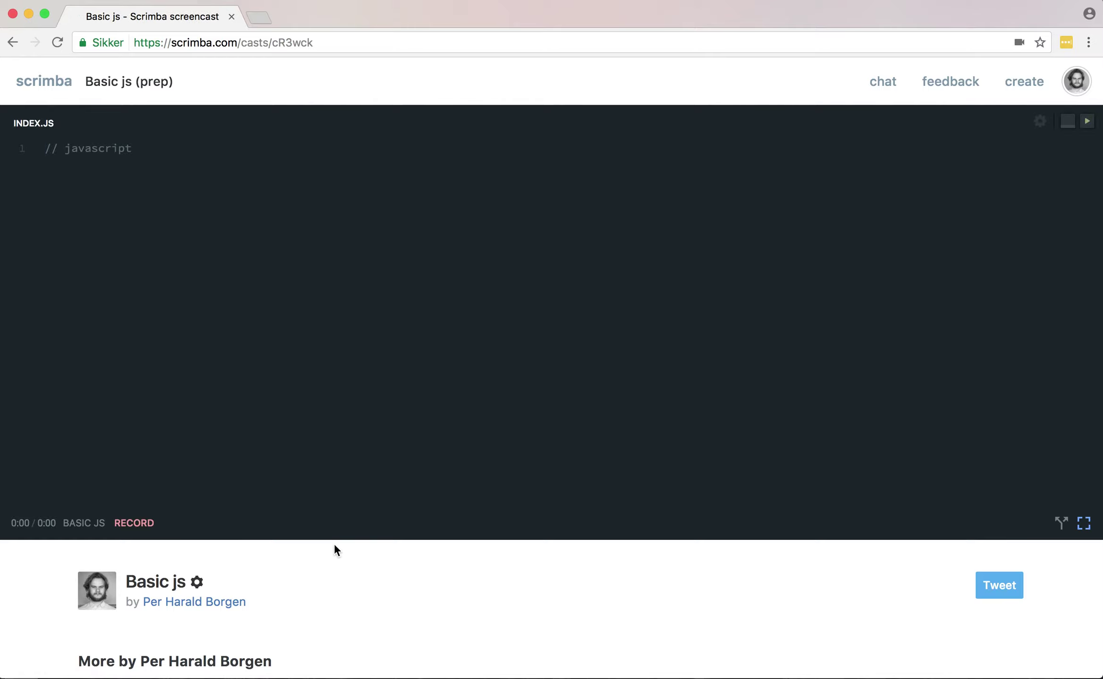
{"action": "left_click", "coordinate": [1083, 524]}
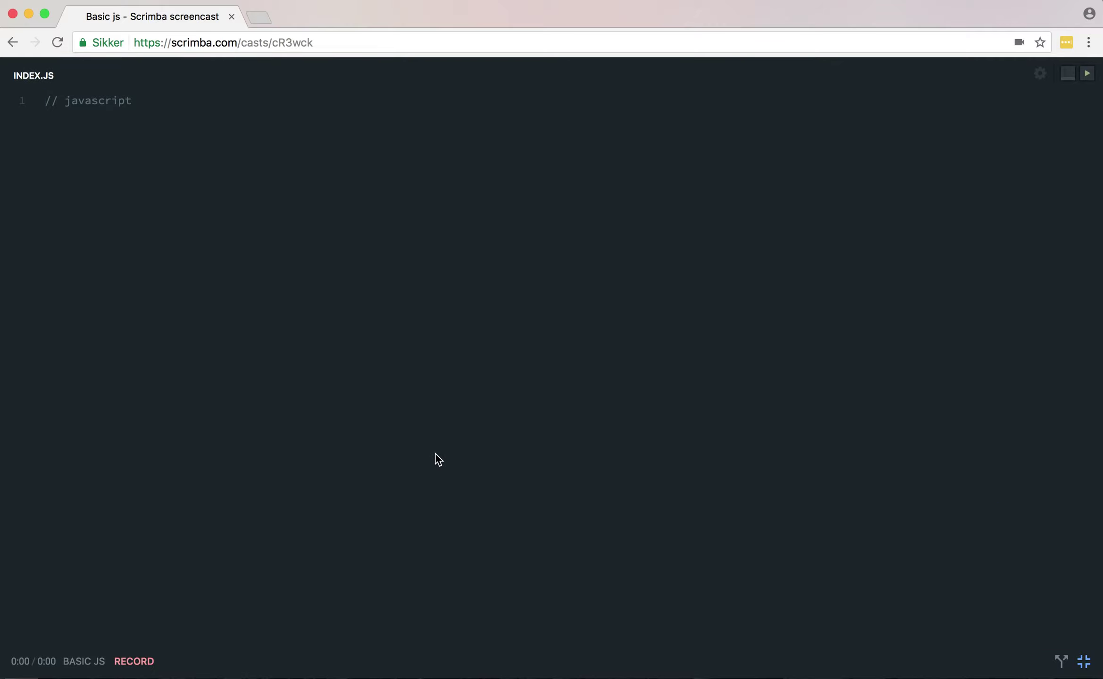
Step: Start recording the cast with audio from the Innebygd mikrofon input
{"action": "left_click", "coordinate": [134, 662]}
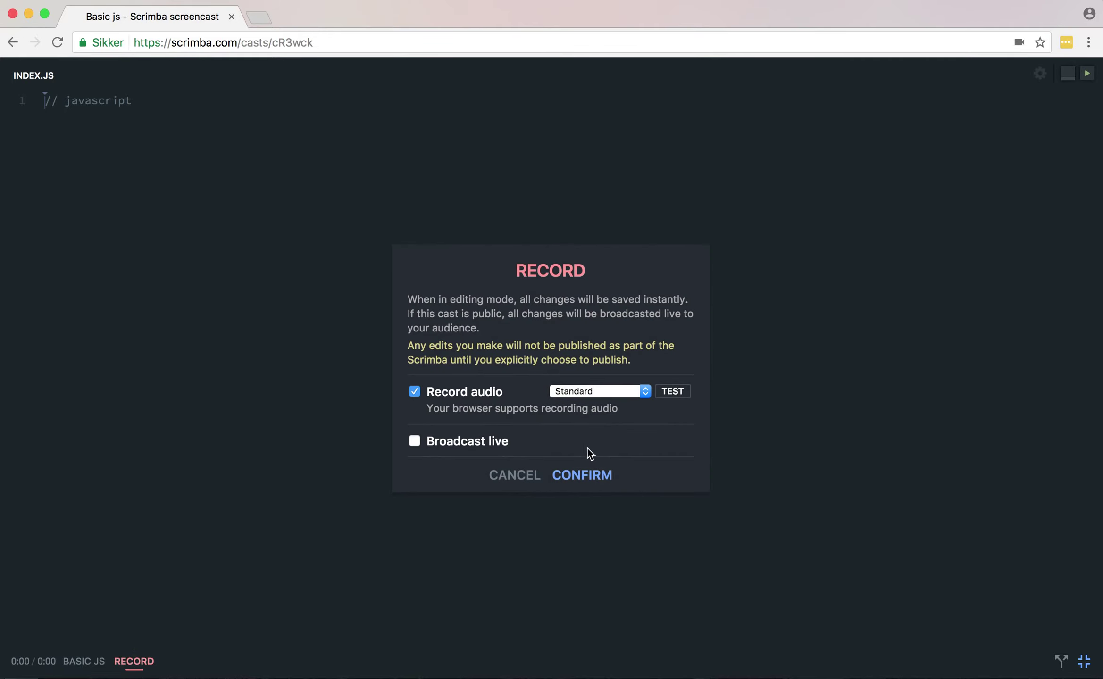
{"action": "left_click", "coordinate": [572, 391]}
{"action": "left_click", "coordinate": [573, 400]}
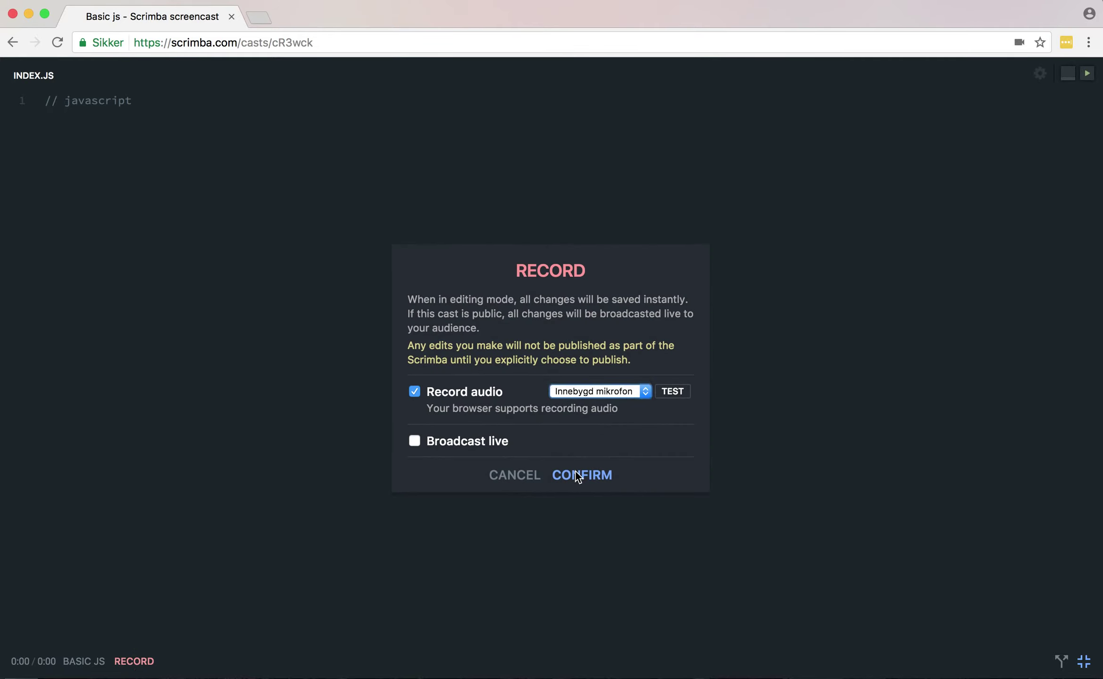
{"action": "left_click", "coordinate": [588, 477]}
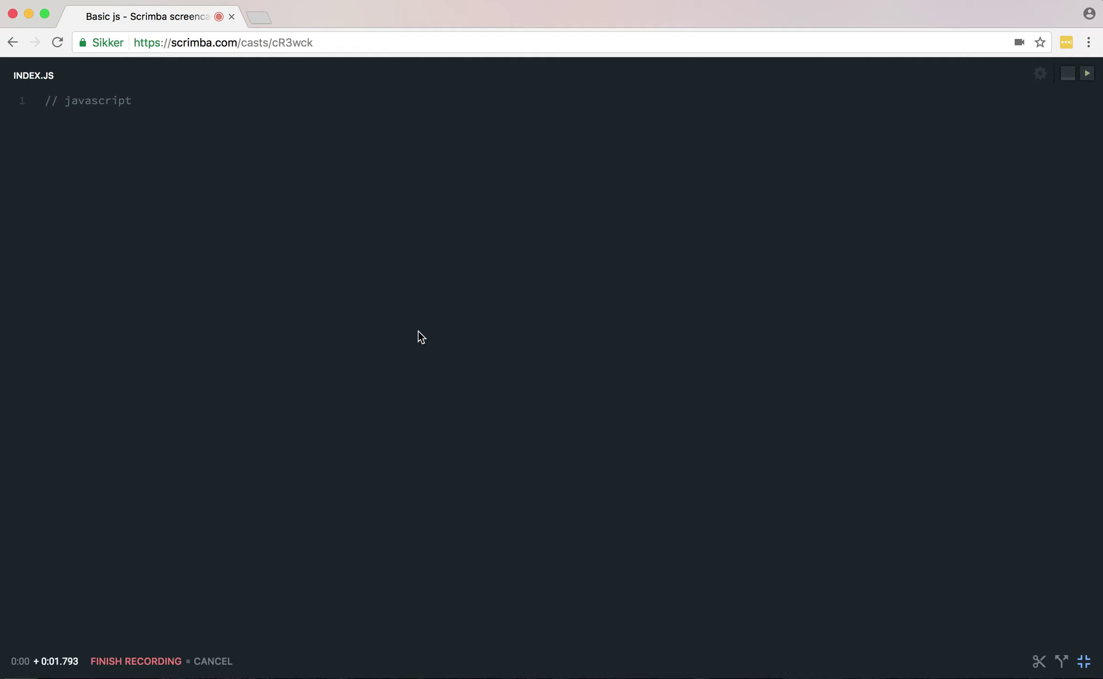
Step: Add console.log('helloooooooooo') on line 3, leaving a blank line below the // javascript comment
{"action": "left_click", "coordinate": [138, 106]}
{"action": "key", "text": "Return"}
{"action": "key", "text": "Return"}
{"action": "type", "text": "console.log('helloooooooooo"}
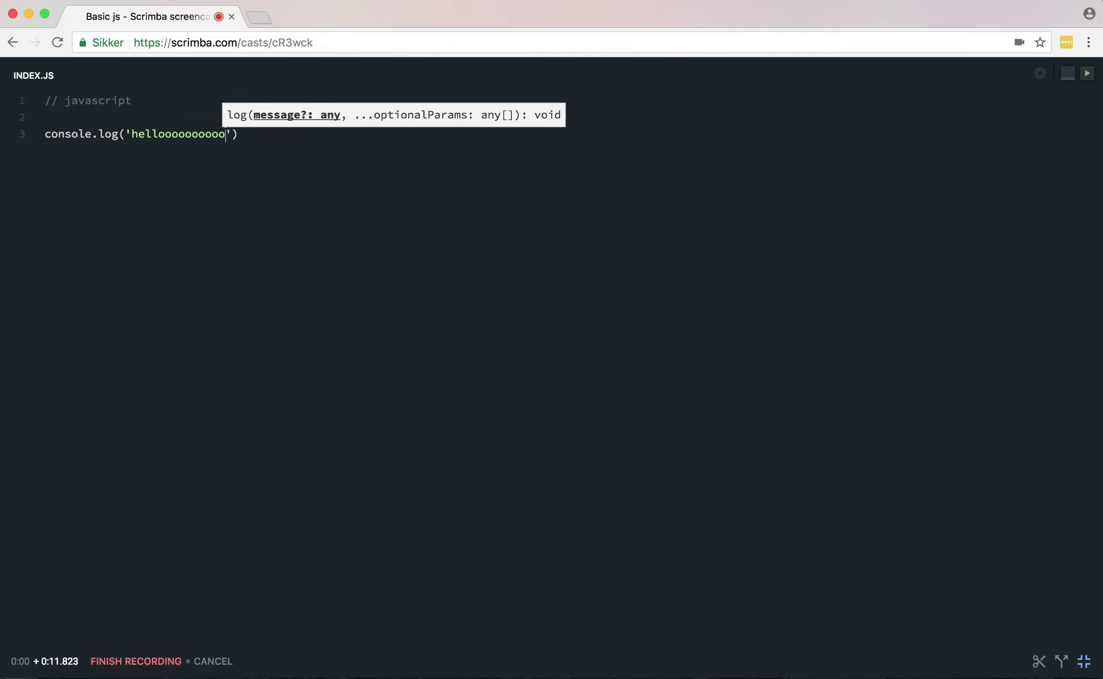
Step: Shorten the logged string to 'hello' and run the code
{"action": "key", "text": "BackSpace"}
{"action": "key", "text": "BackSpace"}
{"action": "key", "text": "BackSpace"}
{"action": "key", "text": "BackSpace"}
{"action": "key", "text": "BackSpace"}
{"action": "key", "text": "BackSpace"}
{"action": "key", "text": "BackSpace"}
{"action": "key", "text": "BackSpace"}
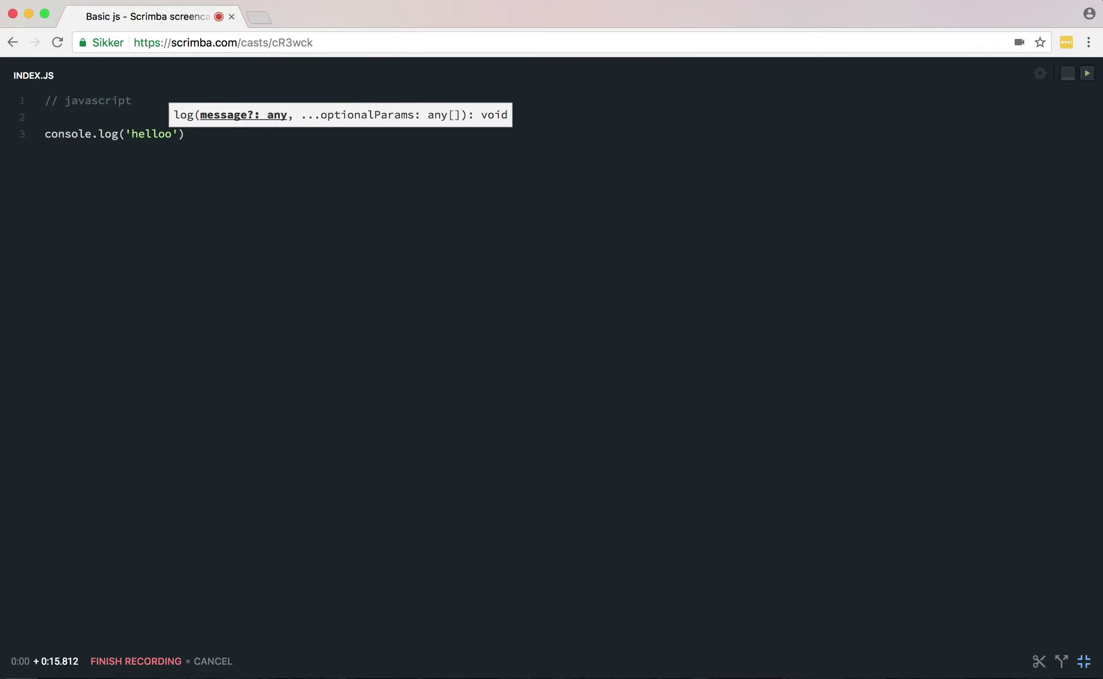
{"action": "key", "text": "BackSpace"}
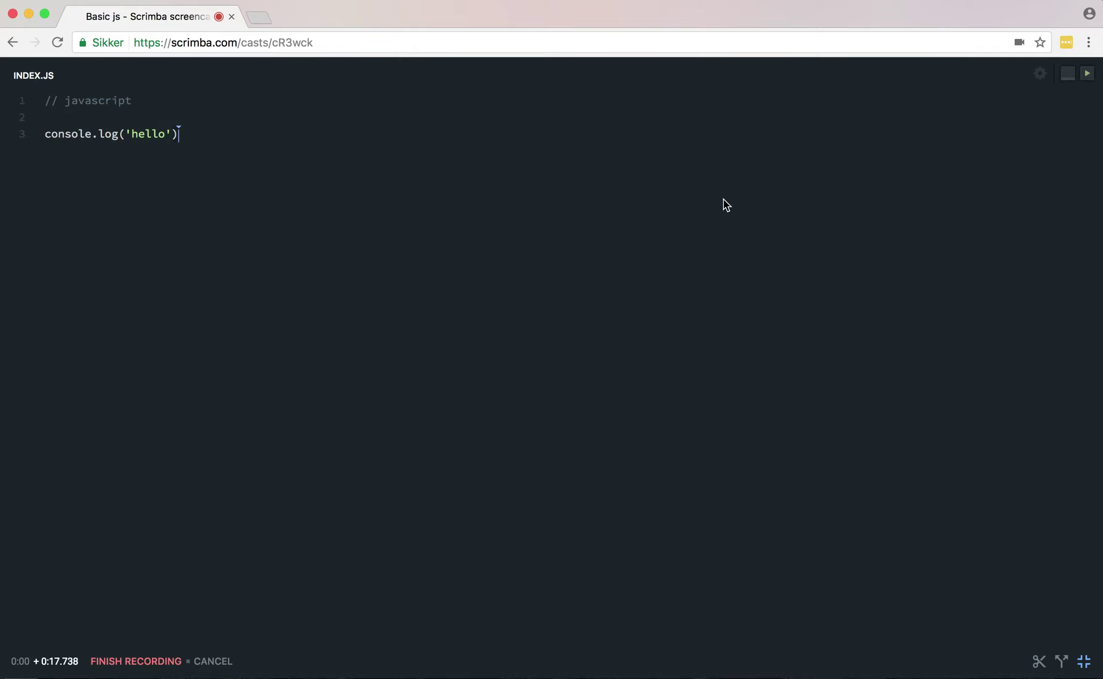
{"action": "left_click", "coordinate": [1087, 74]}
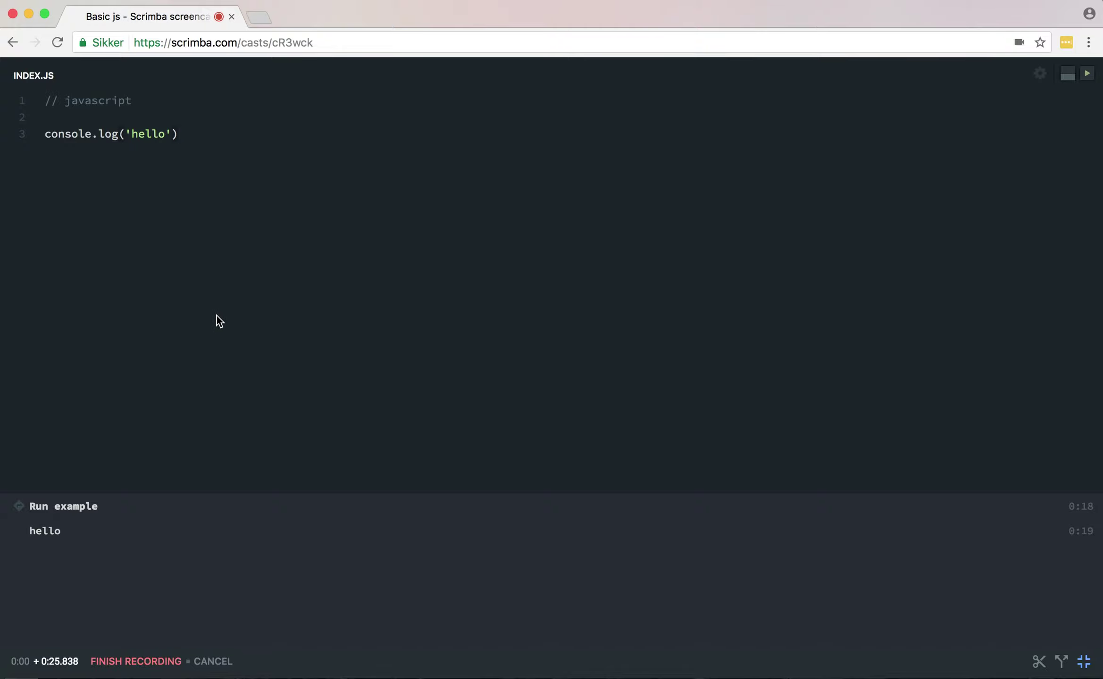
Step: Finish the recording, move the playhead to about 0:12 and show the audio waveform for editing
{"action": "left_click", "coordinate": [144, 662]}
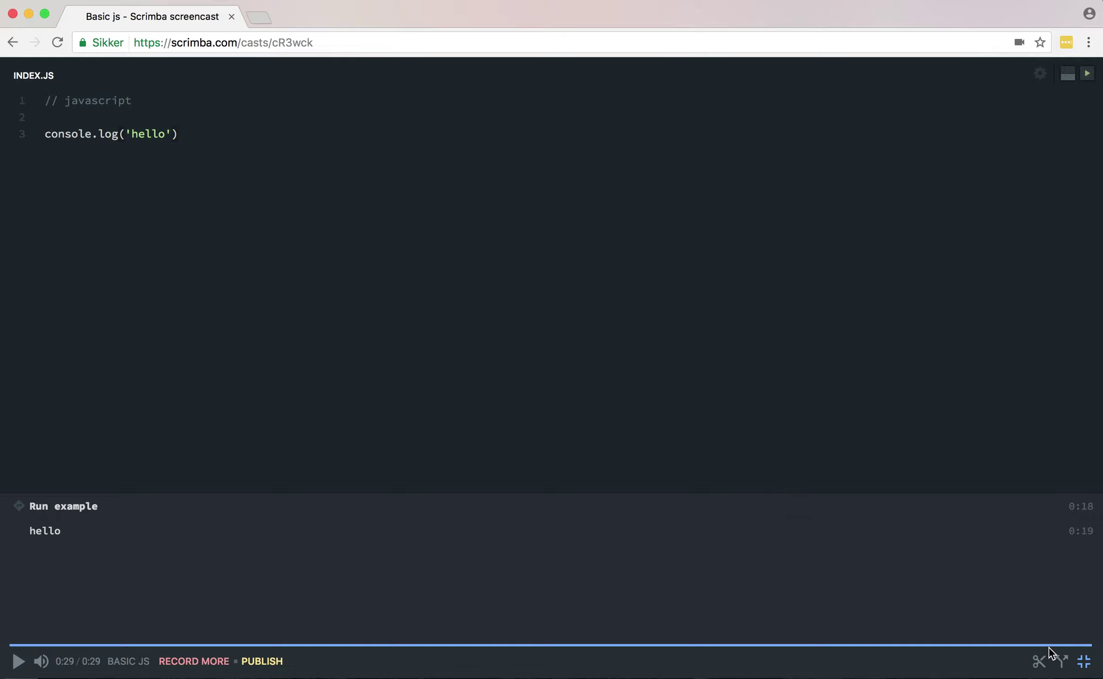
{"action": "left_click_drag", "start_coordinate": [1048, 646], "coordinate": [376, 646]}
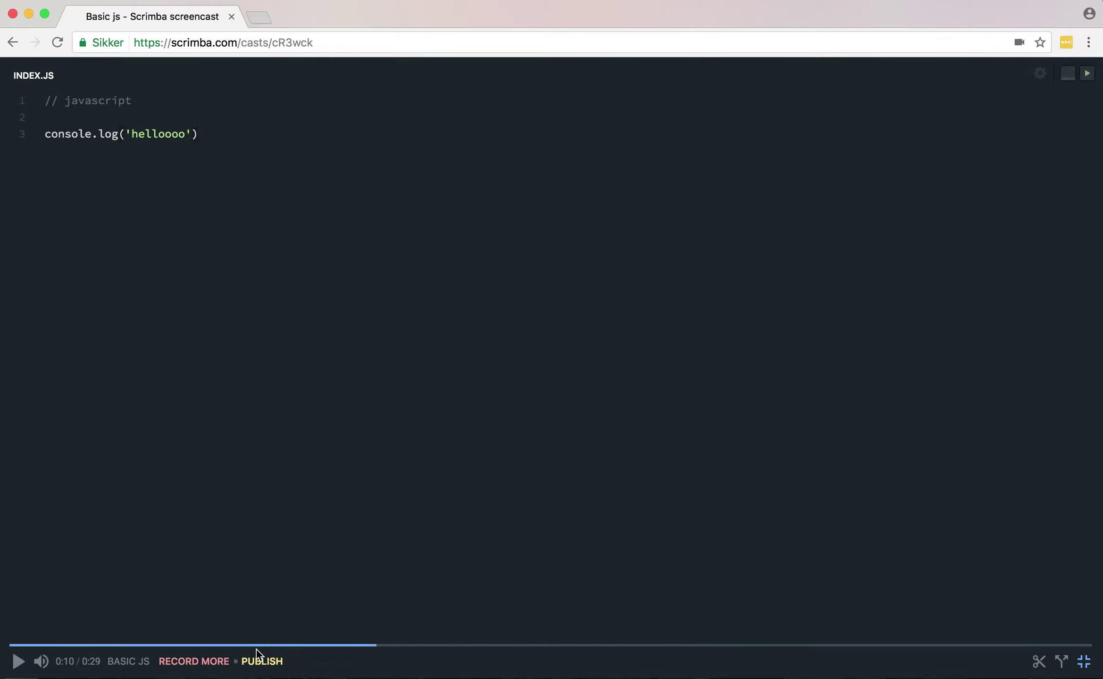
{"action": "left_click_drag", "start_coordinate": [389, 647], "coordinate": [419, 646]}
{"action": "left_click", "coordinate": [1039, 662]}
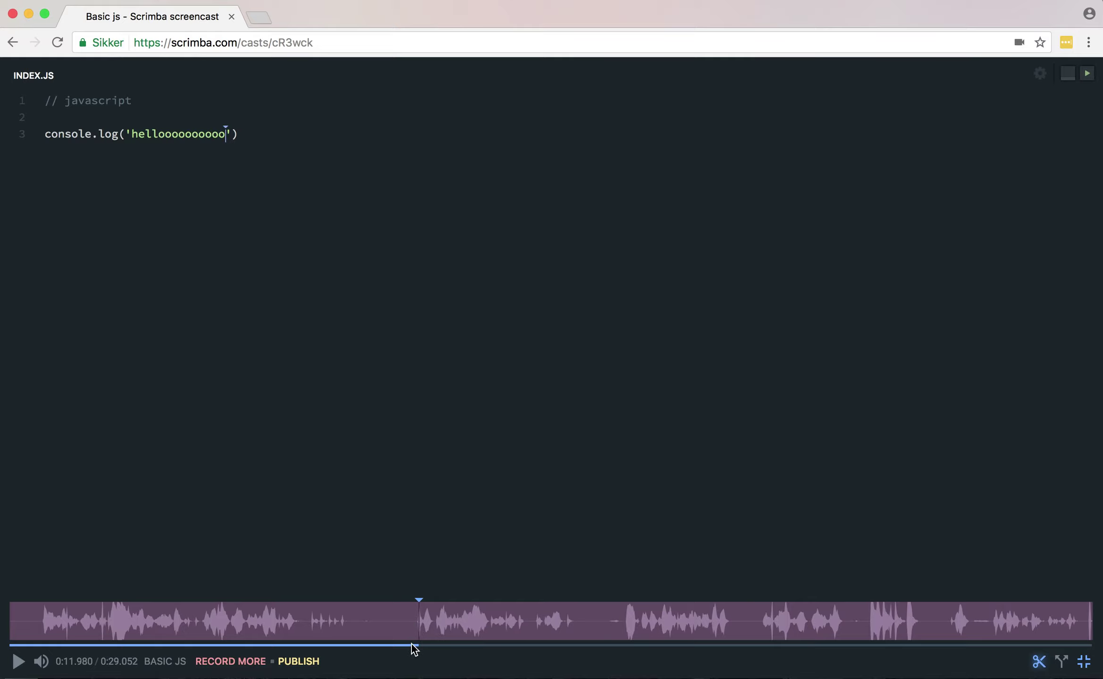
Step: Collapse the section of the recording from about 0:09 to about 0:15 where the extra letters are typed and deleted
{"action": "left_click_drag", "start_coordinate": [478, 644], "coordinate": [354, 644]}
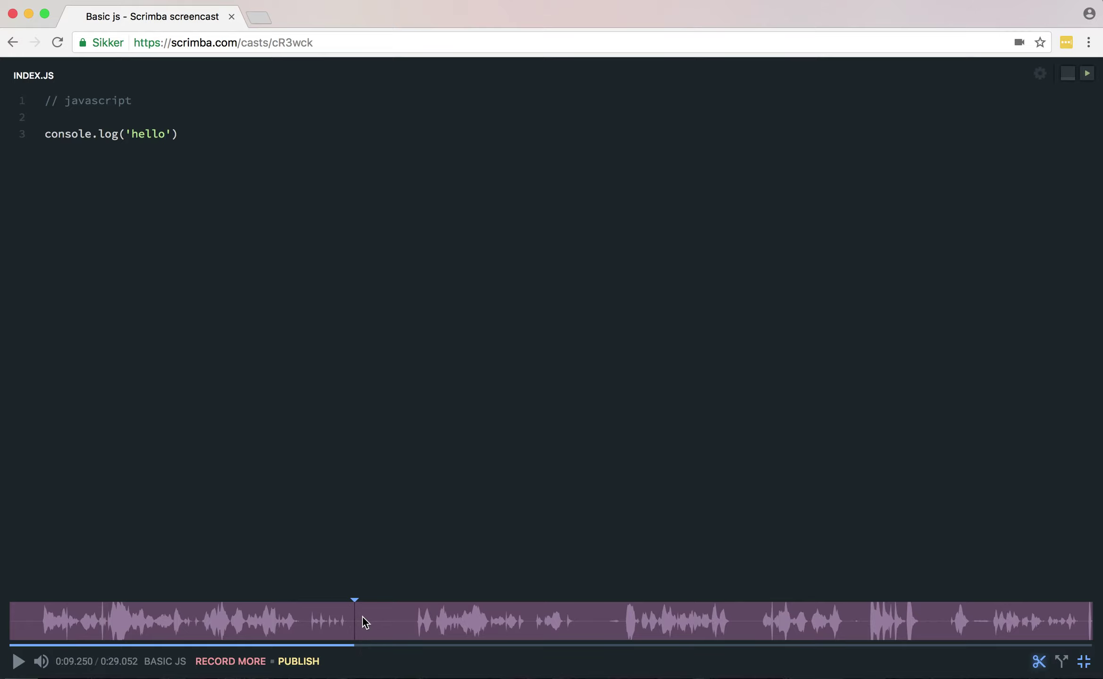
{"action": "left_click_drag", "start_coordinate": [363, 618], "coordinate": [582, 622]}
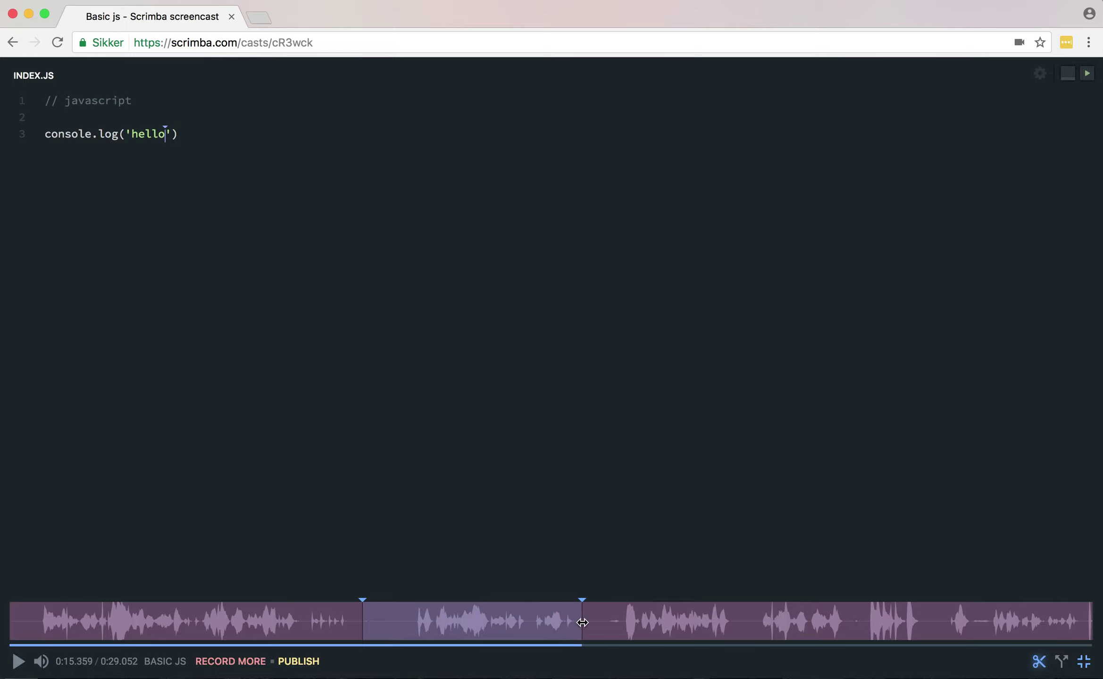
{"action": "mouse_move", "coordinate": [401, 608]}
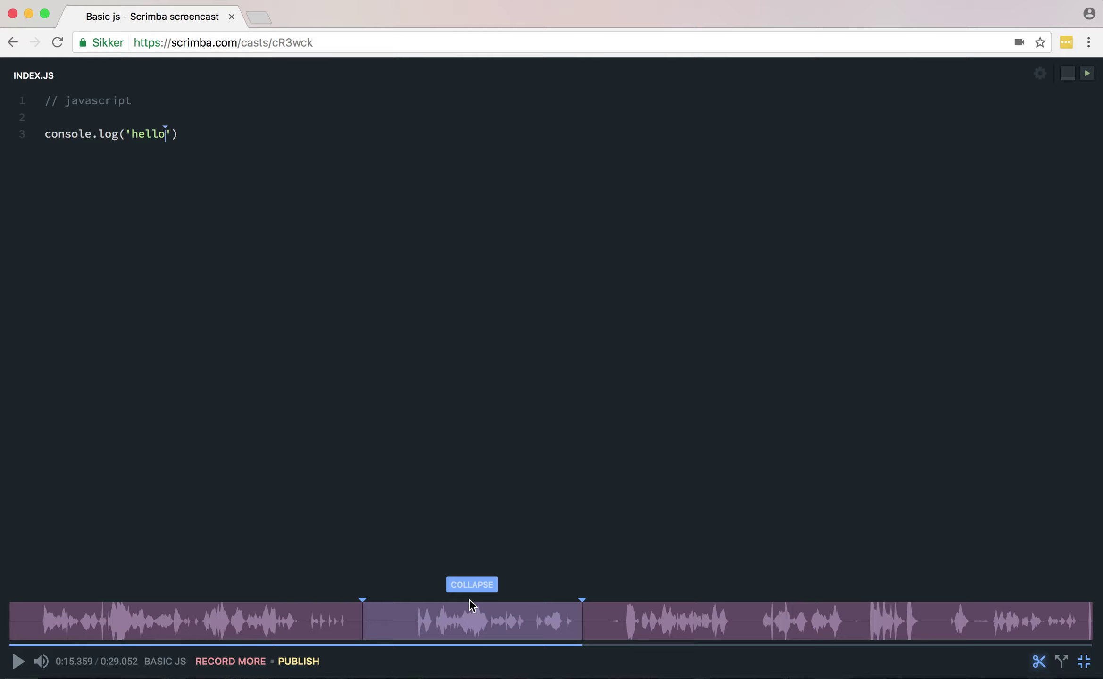
{"action": "left_click", "coordinate": [472, 586]}
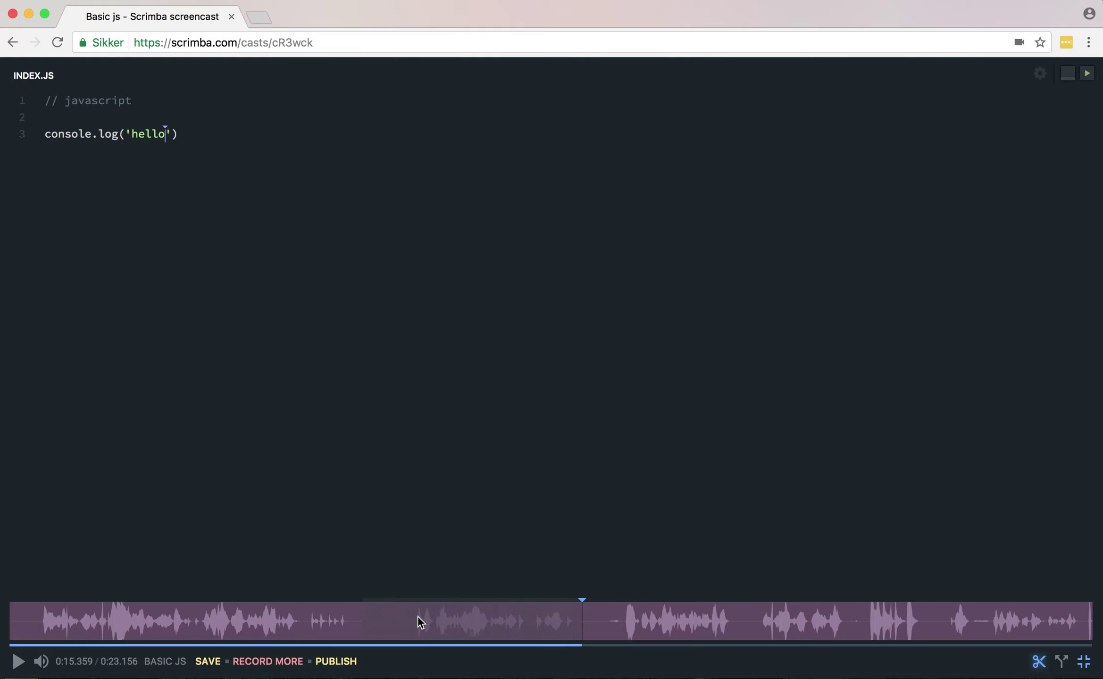
Step: Play the recording from about 0:06 through the collapsed section to check the transition
{"action": "left_click", "coordinate": [251, 628]}
{"action": "left_click", "coordinate": [223, 625]}
{"action": "left_click_drag", "start_coordinate": [225, 624], "coordinate": [235, 621]}
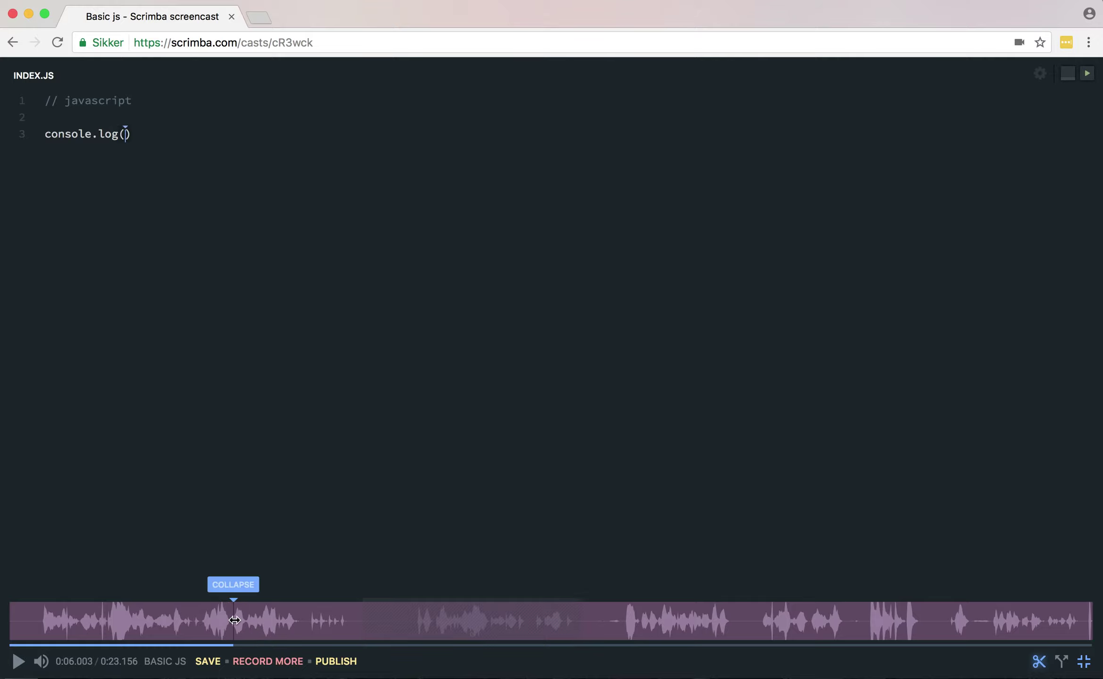
{"action": "key", "text": "space"}
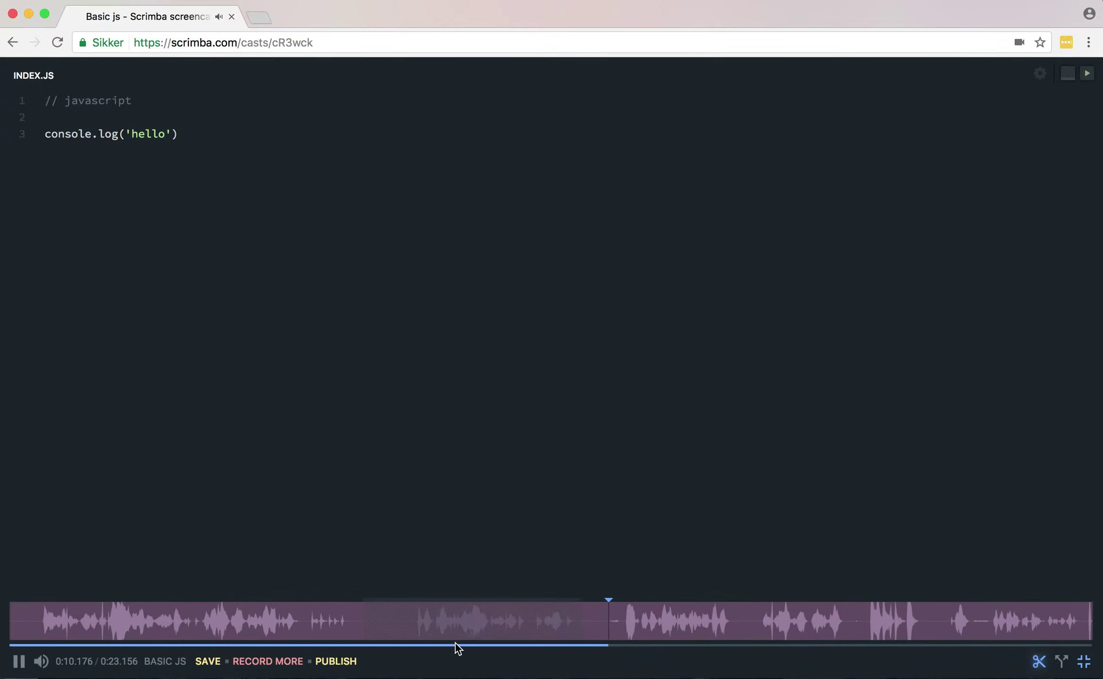
{"action": "key", "text": "space"}
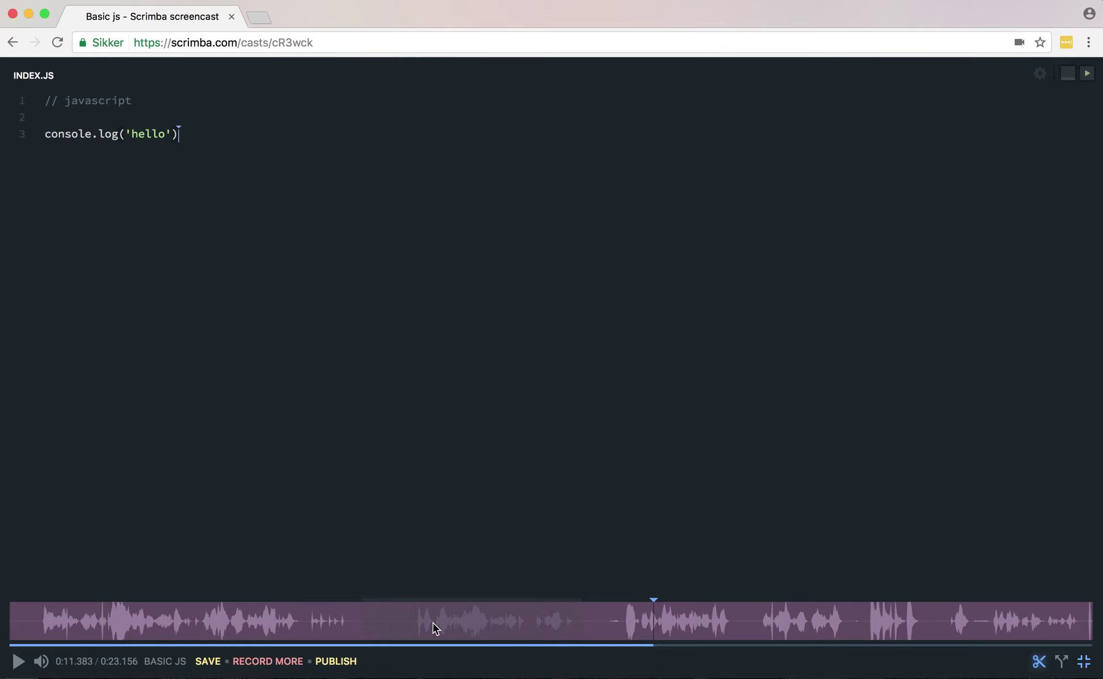
Step: Play back the part of the recording shortly after the code run, near 0:18, to locate the unwanted ending
{"action": "left_click", "coordinate": [746, 623]}
{"action": "left_click", "coordinate": [758, 635]}
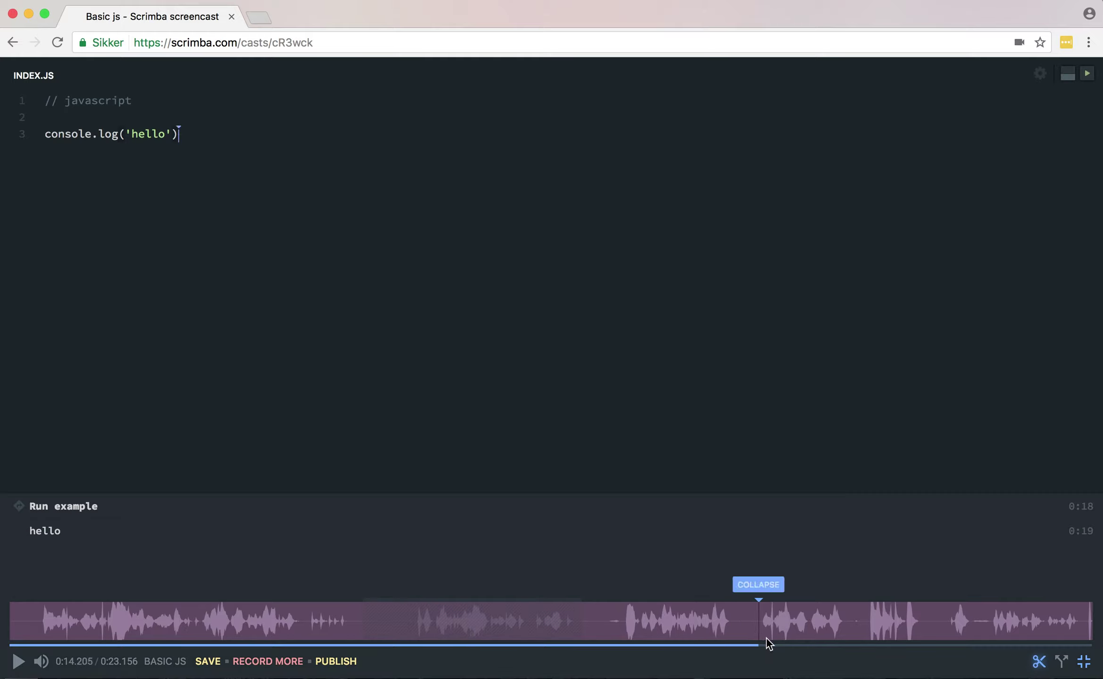
{"action": "left_click", "coordinate": [868, 626]}
{"action": "key", "text": "space"}
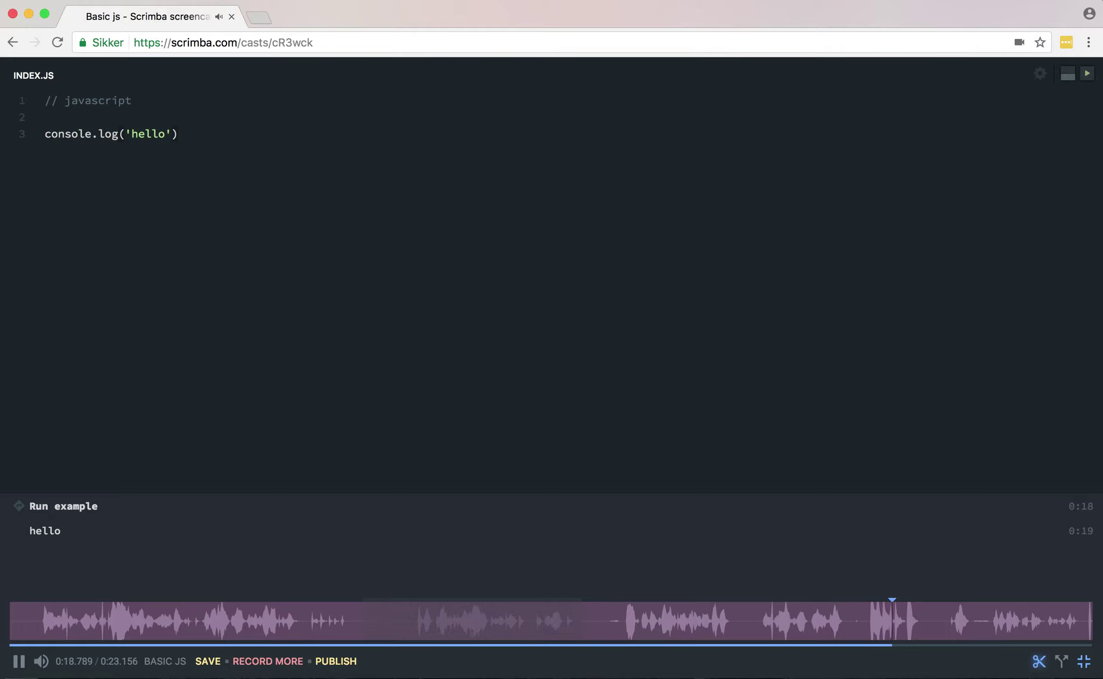
{"action": "key", "text": "space"}
Step: Cut the region from about 0:17.8 to the end of the recording
{"action": "left_click", "coordinate": [856, 617]}
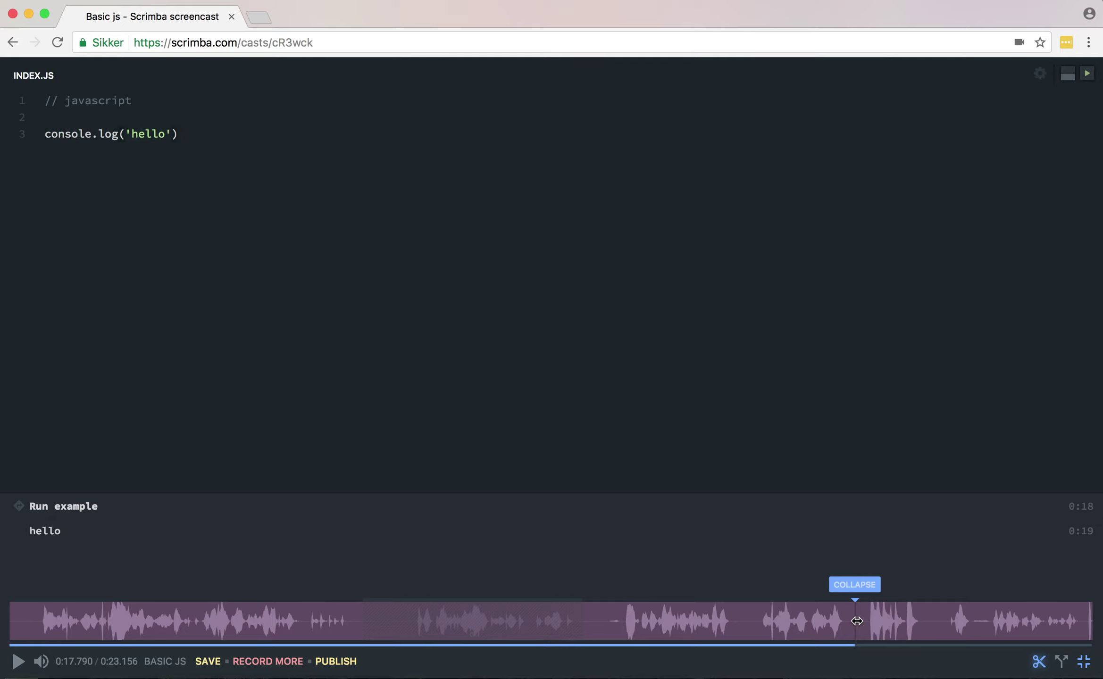
{"action": "left_click_drag", "start_coordinate": [855, 618], "coordinate": [1100, 614]}
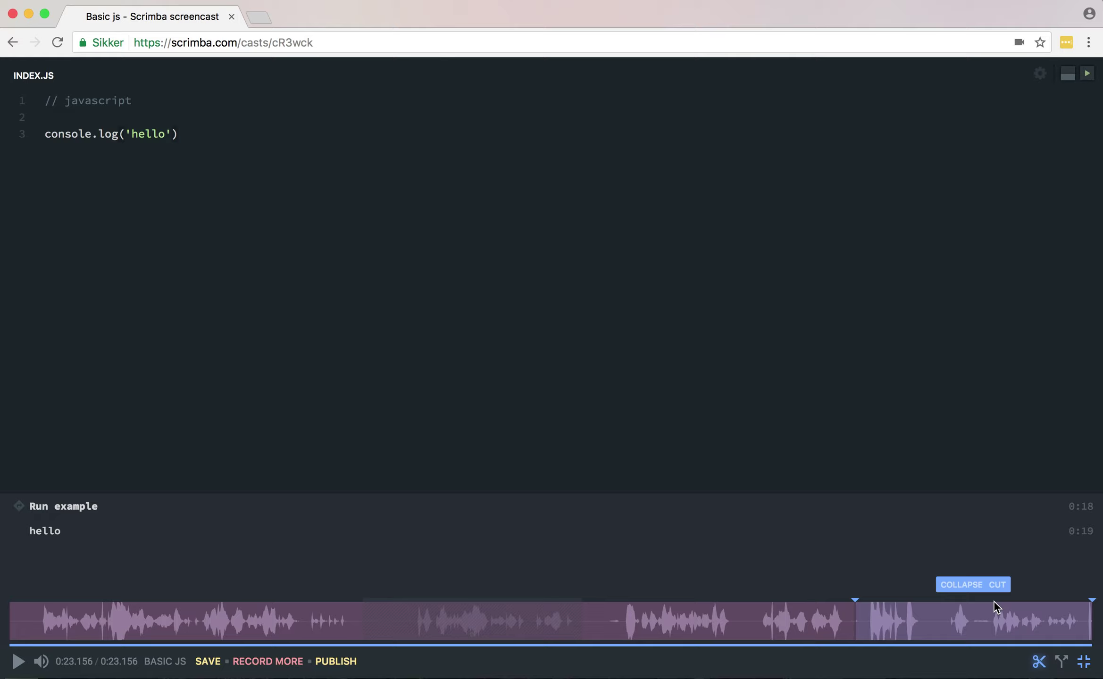
{"action": "mouse_move", "coordinate": [993, 616]}
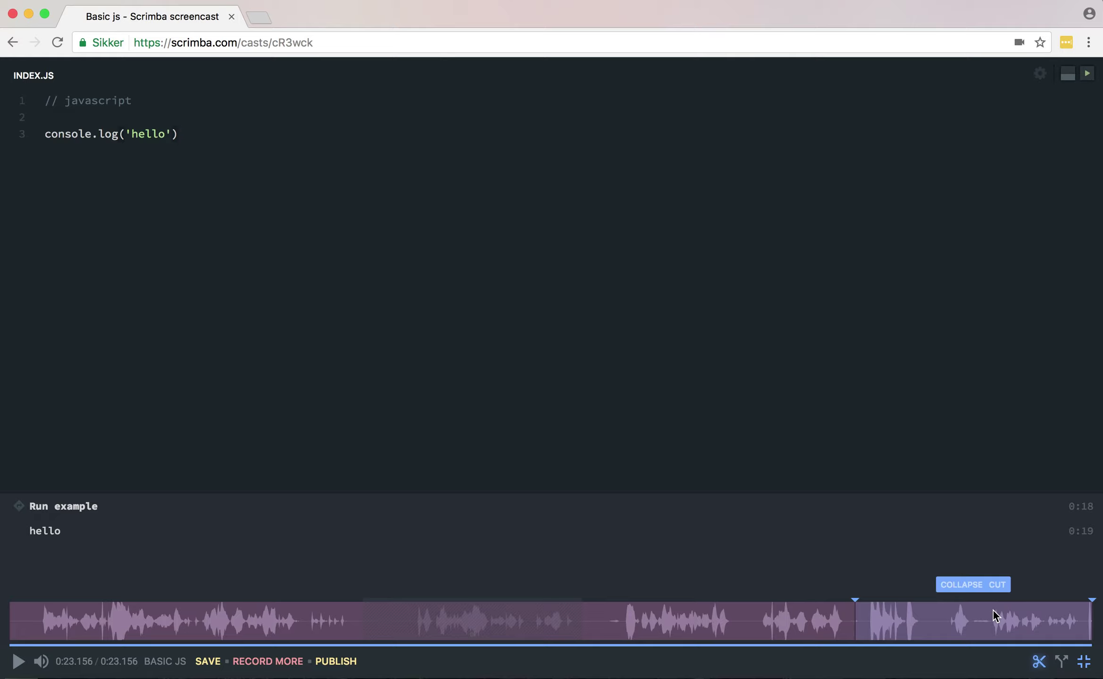
{"action": "left_click", "coordinate": [998, 586]}
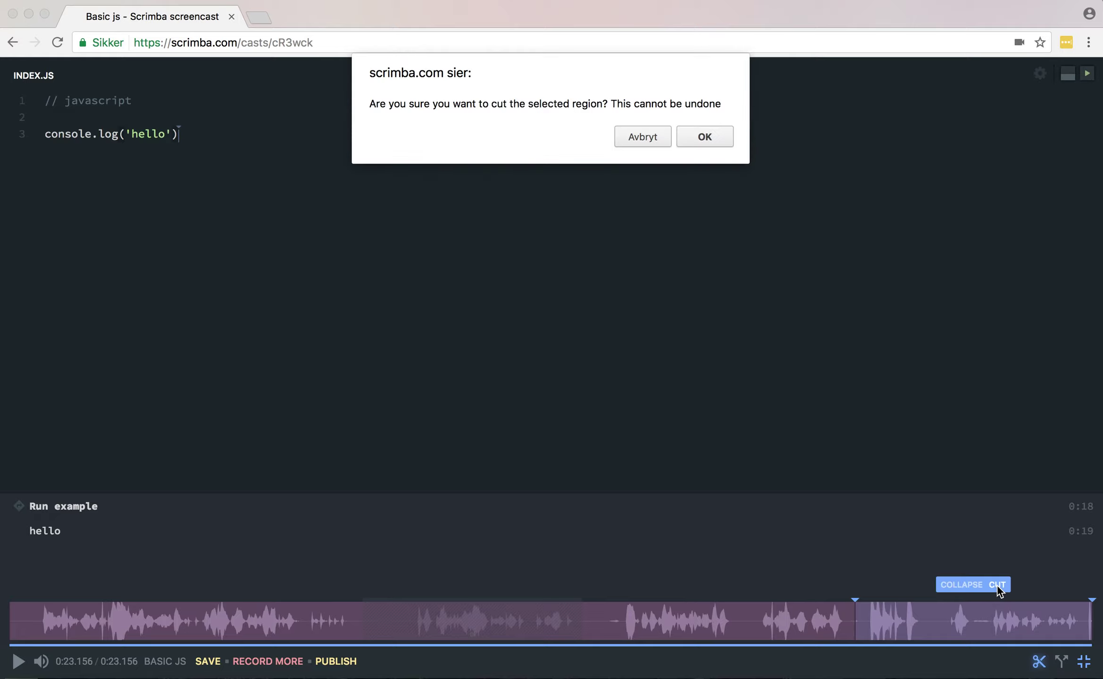
{"action": "left_click", "coordinate": [703, 138]}
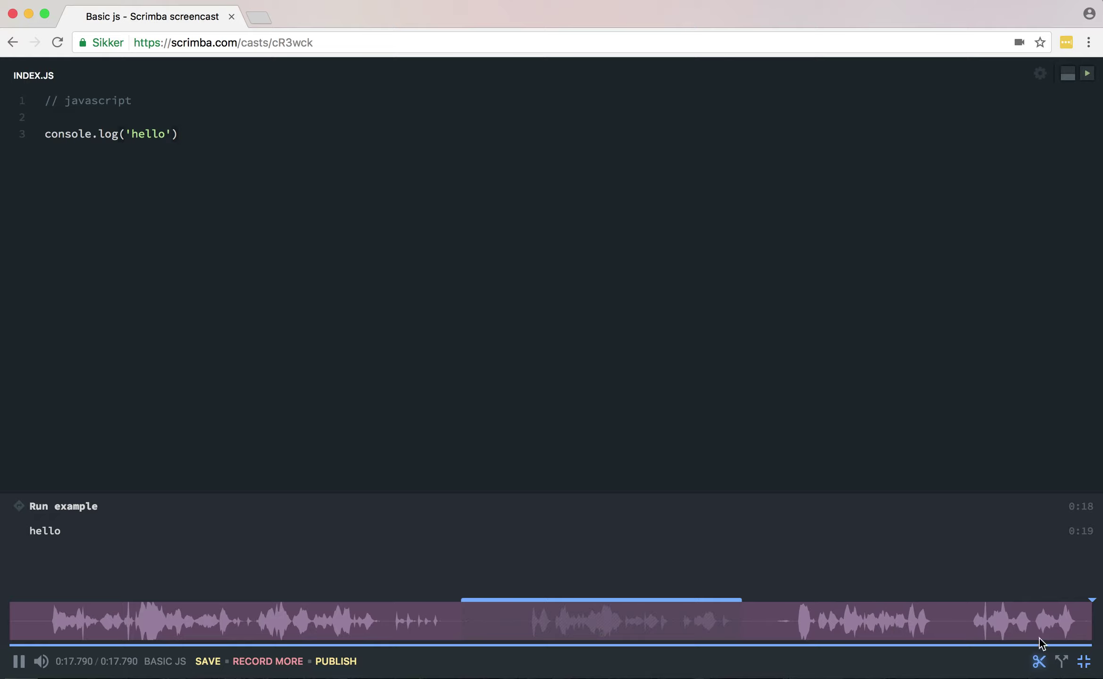
Step: Open the options for recording more of the cast and dismiss them without starting
{"action": "left_click", "coordinate": [269, 665]}
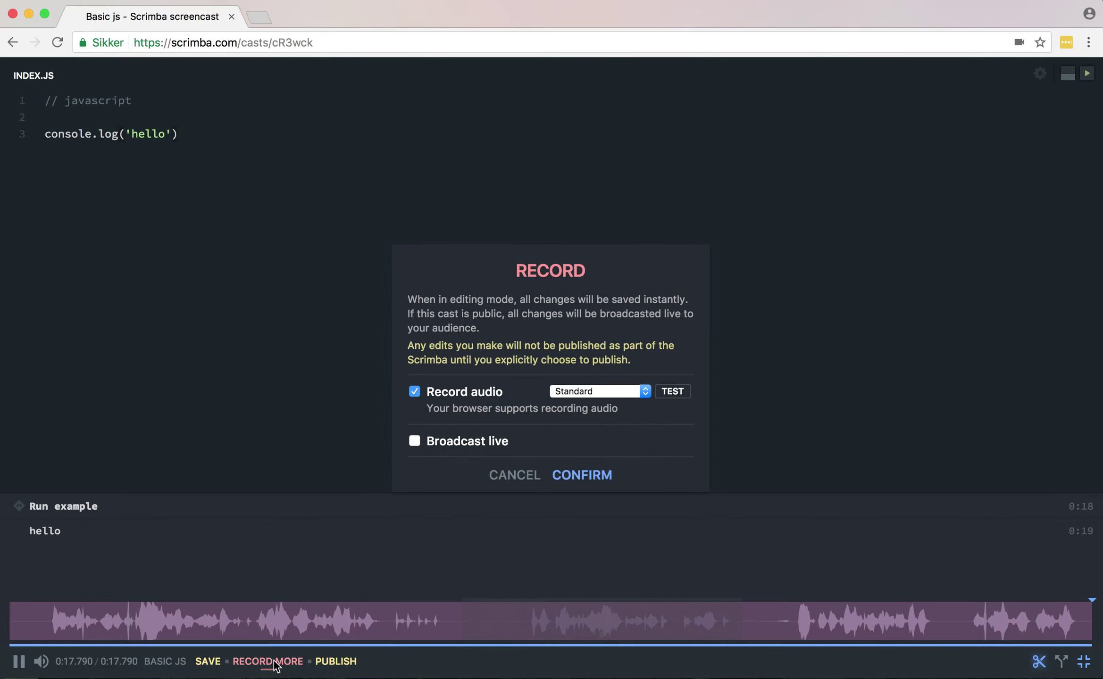
{"action": "left_click", "coordinate": [517, 474]}
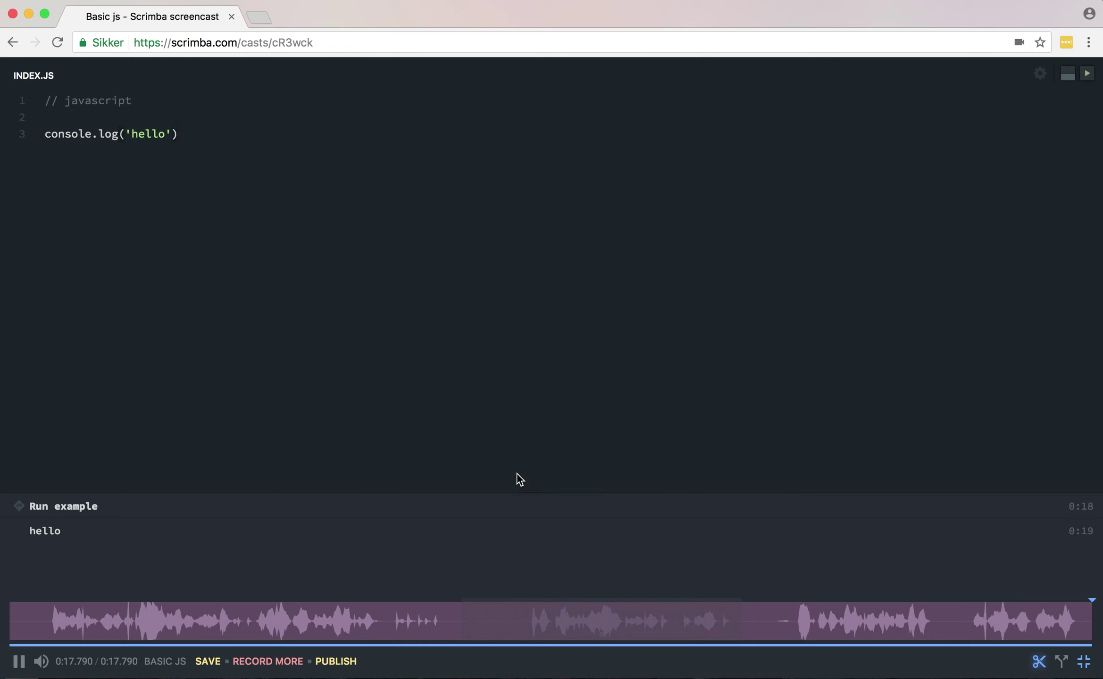